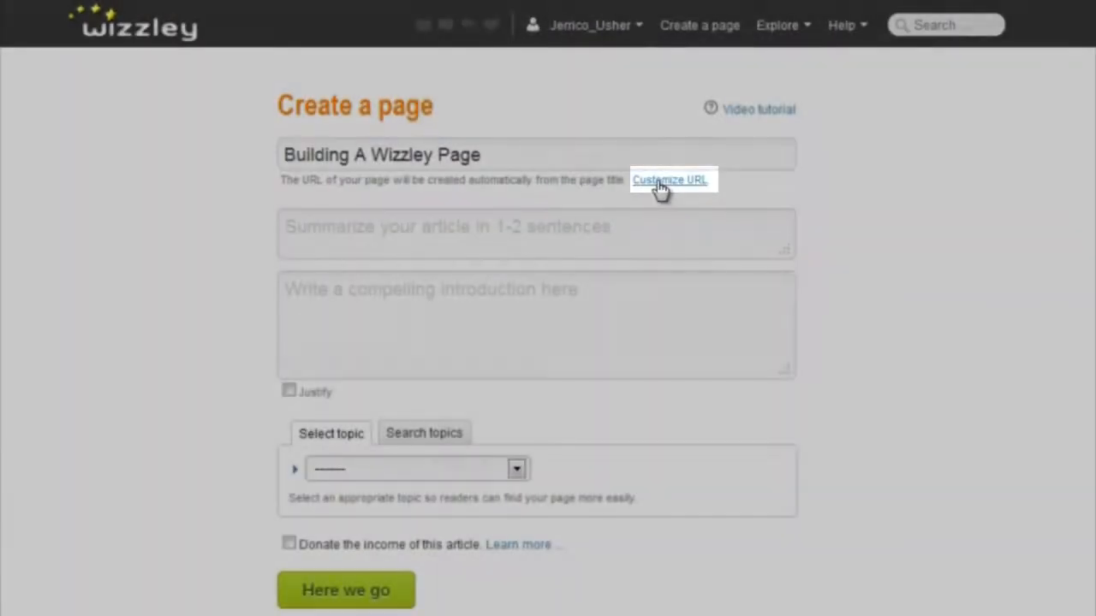
# Step: Open the URL customization and enter the summary 'Today we're going to learn about how to create a Wizzley article/page'
pyautogui.click(658, 184)
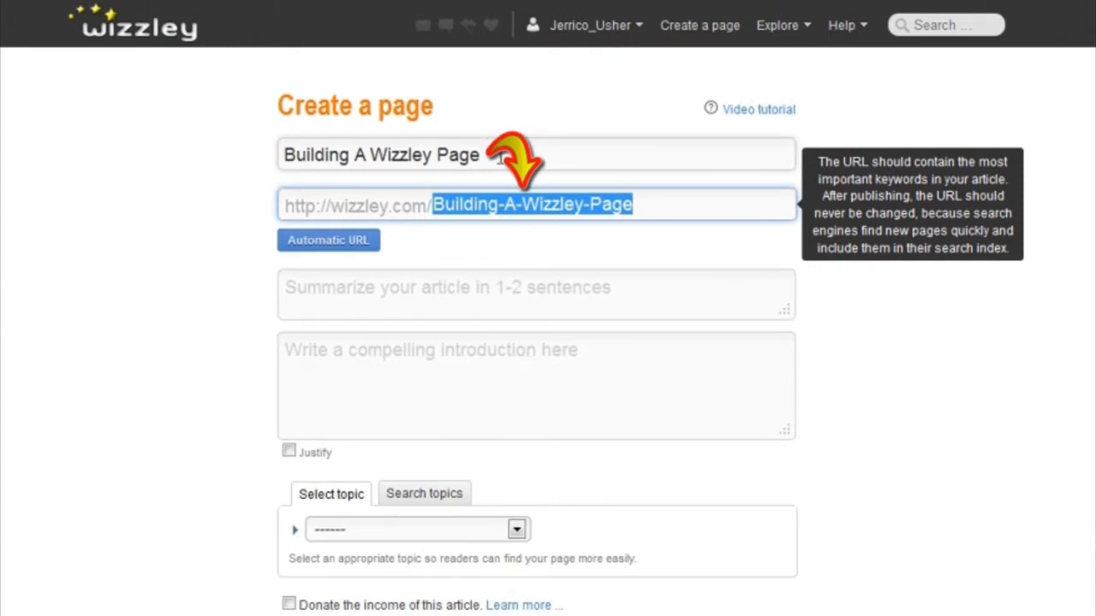
pyautogui.click(656, 202)
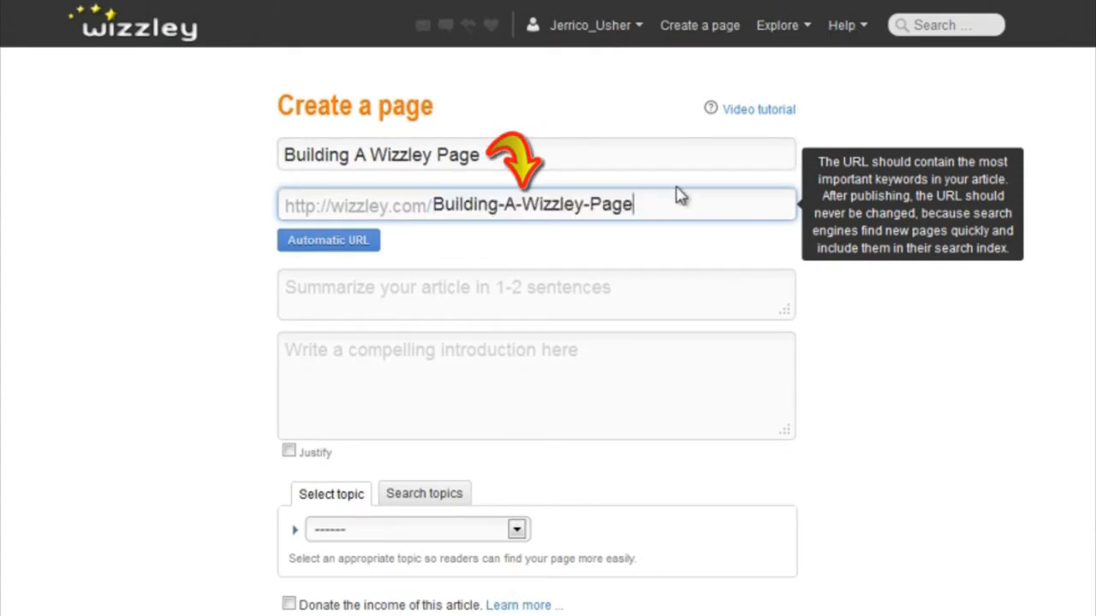
pyautogui.click(382, 289)
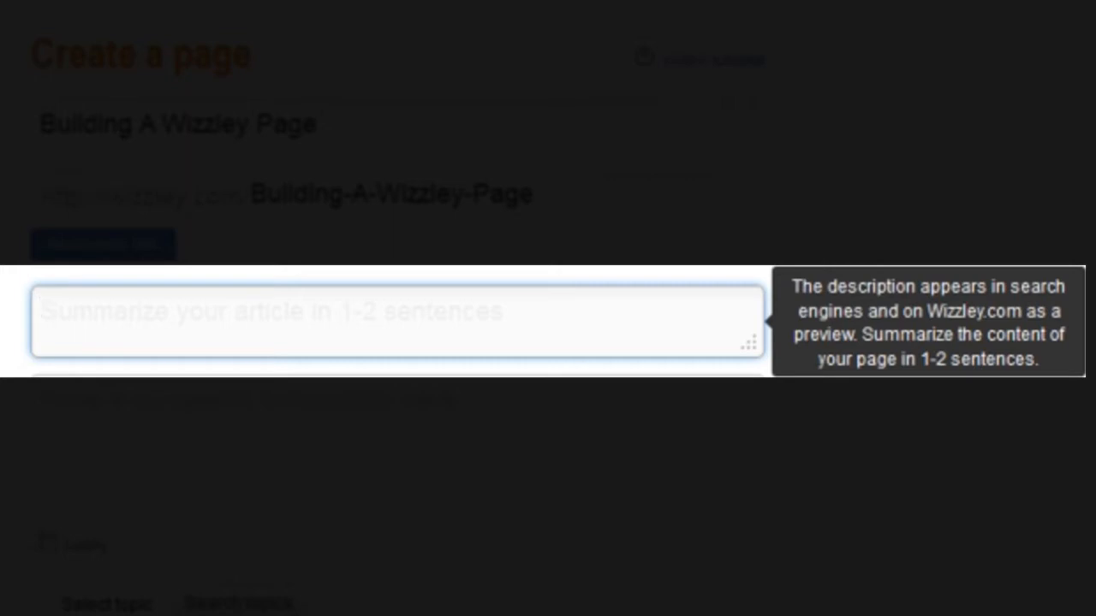
pyautogui.write("Today we're going to learn about ho")
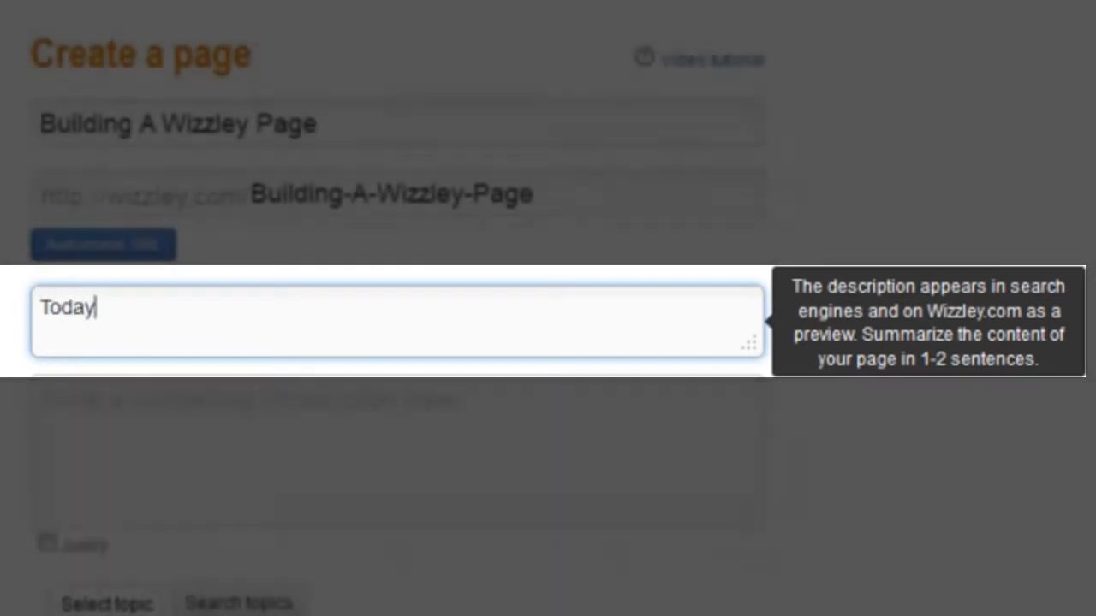
pyautogui.write('w to create a Wizzley article/page')
# Step: Write the introduction paragraph on how simple building a Wizzley page is, covering tools, modules and monetizing, and turn on Justify
pyautogui.click(134, 403)
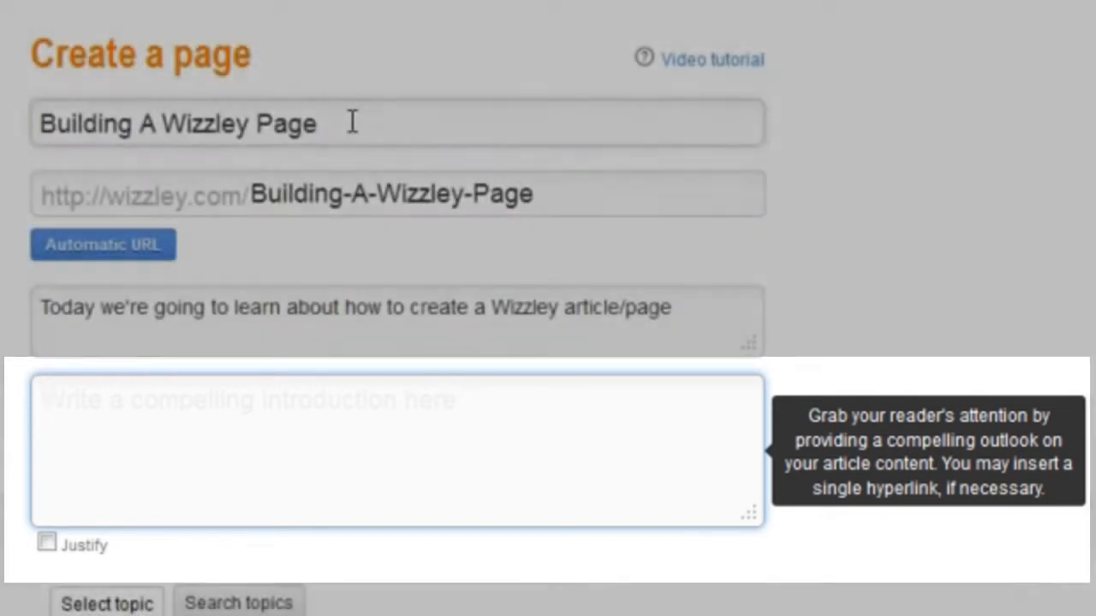
pyautogui.write("Building a wizzley page is actually a pretty simple process. The site propriators have put a great deal of time into making sure you, as the writer, have the creative and formatting tools you need to build not only attractive and focused articles, but they also provide you with much more. We will be covering all the different tools available (briefly) and their components. Many of the modules available- that's widgets you can insert into your page and")
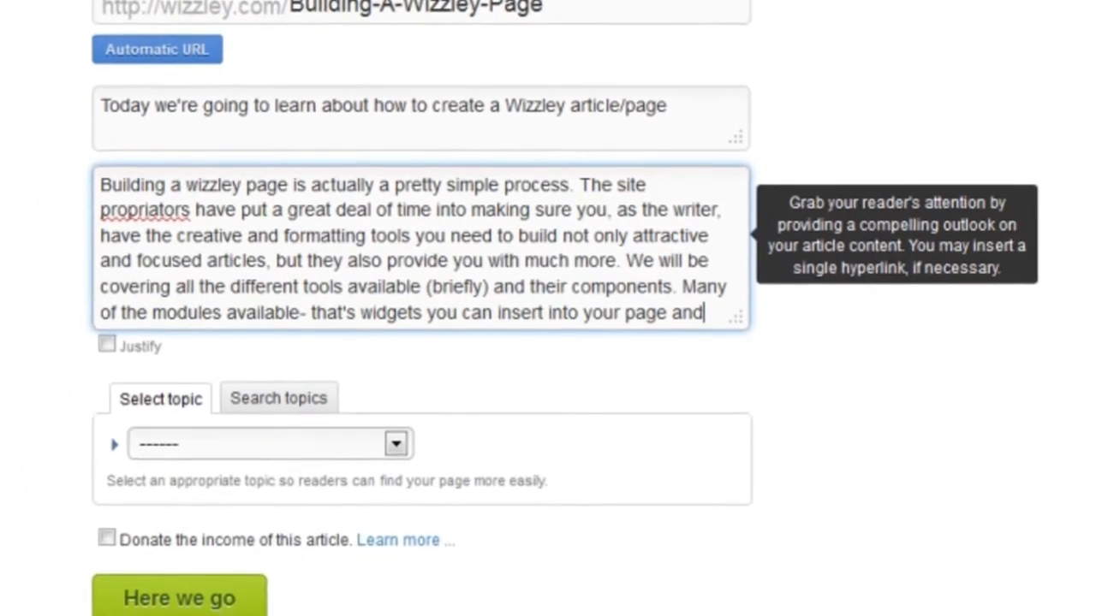
pyautogui.write(' place wherever you like- and things to mo')
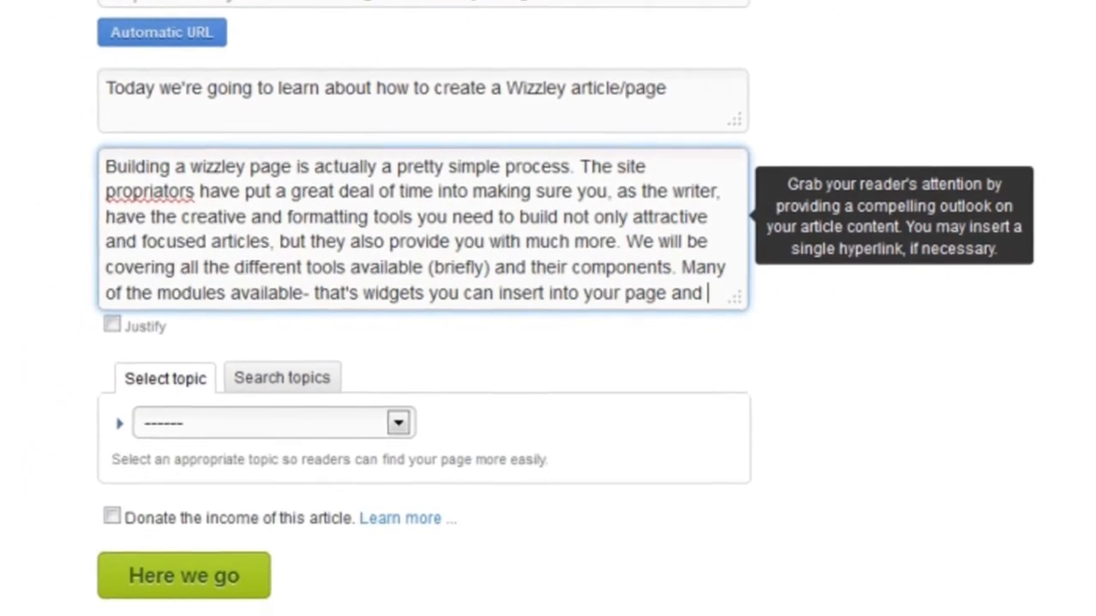
pyautogui.write('netize it, add images, and more.')
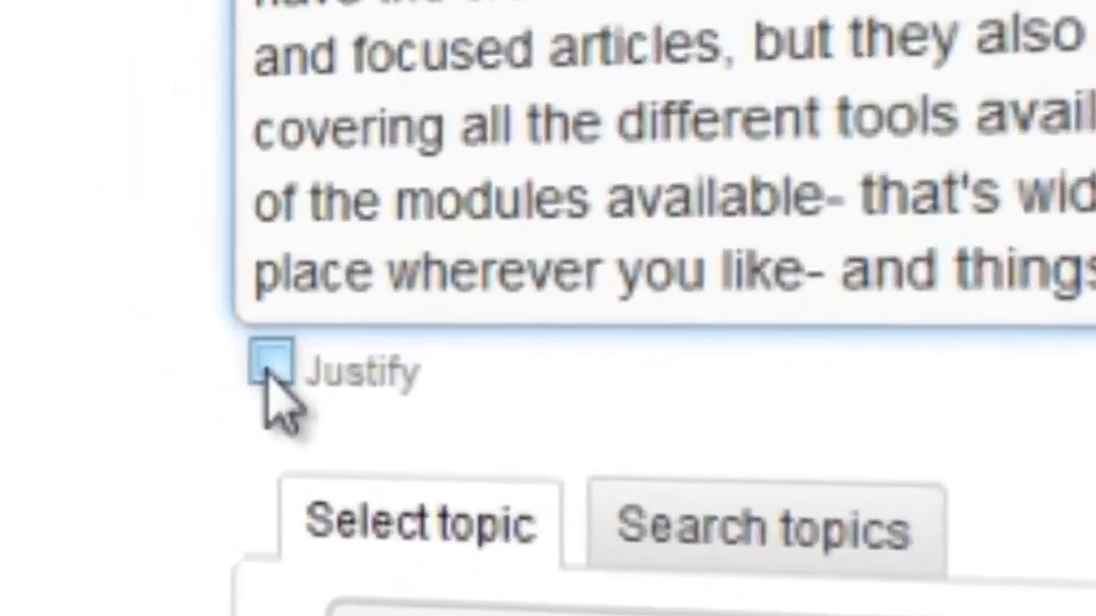
pyautogui.click(122, 353)
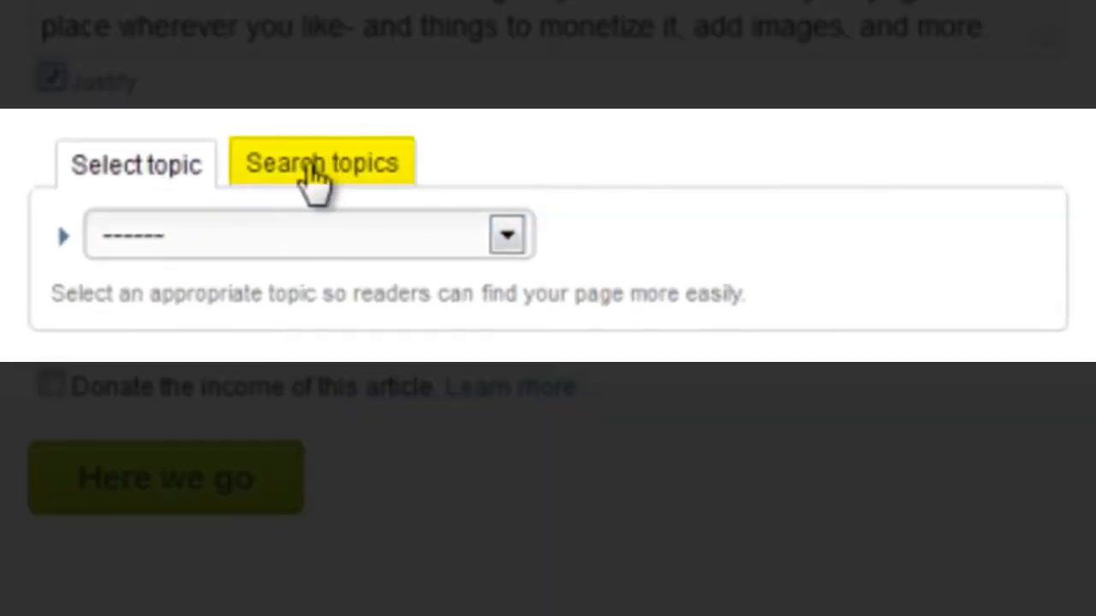
# Step: Search topics for 'wizzley tutorial' and pick Wizzley Tips & Community » Wizzley Tutorials
pyautogui.click(309, 171)
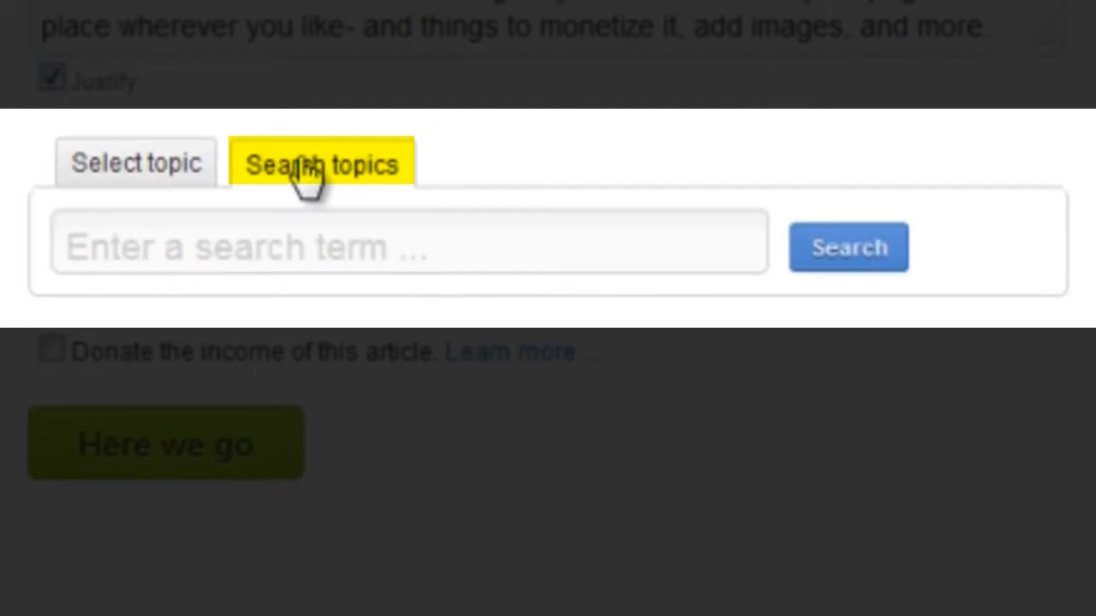
pyautogui.click(236, 251)
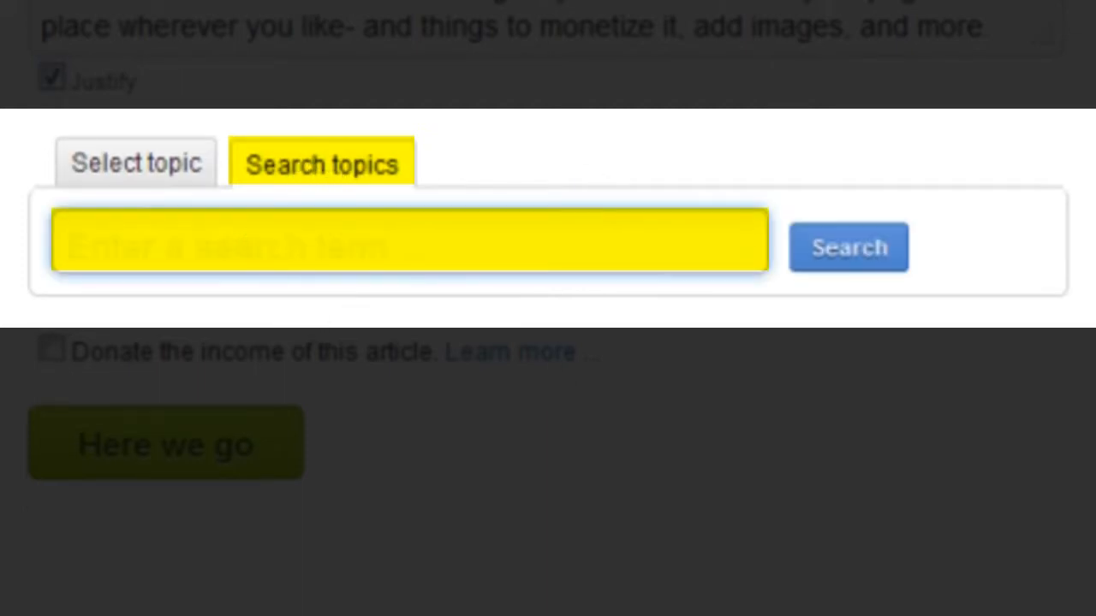
pyautogui.write('wizzley tutorial')
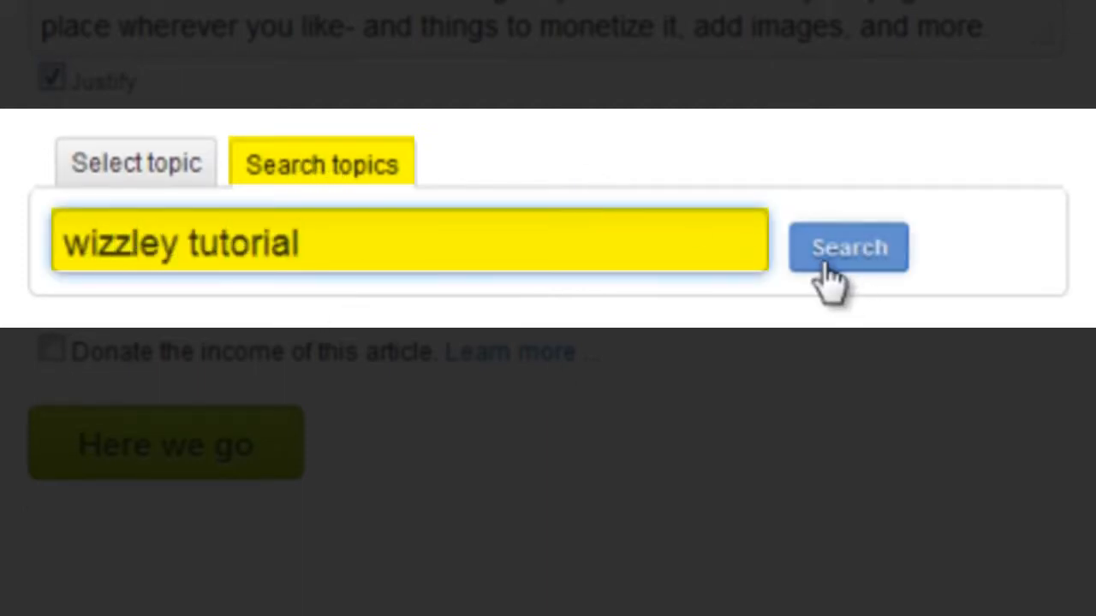
pyautogui.click(832, 257)
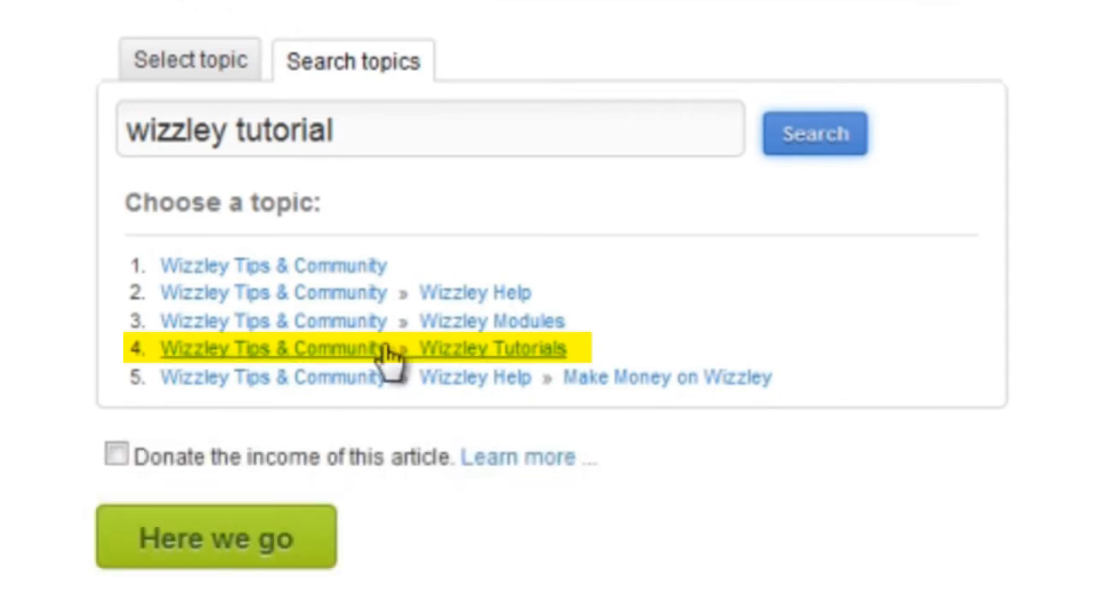
pyautogui.click(390, 351)
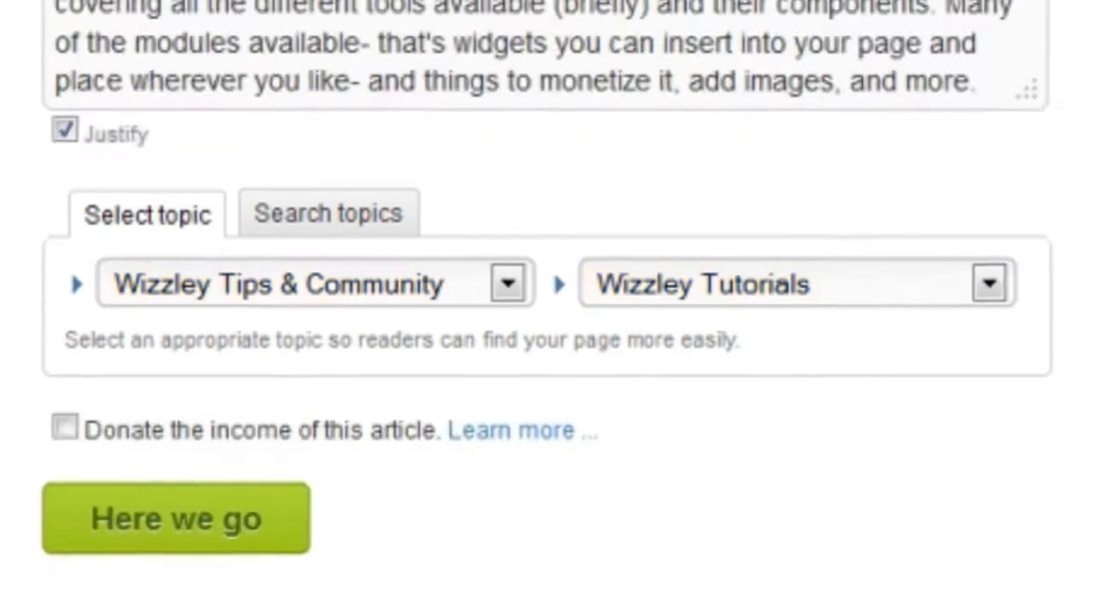
# Step: Check the topic dropdown options and save the new page's details
pyautogui.click(254, 282)
pyautogui.click(667, 480)
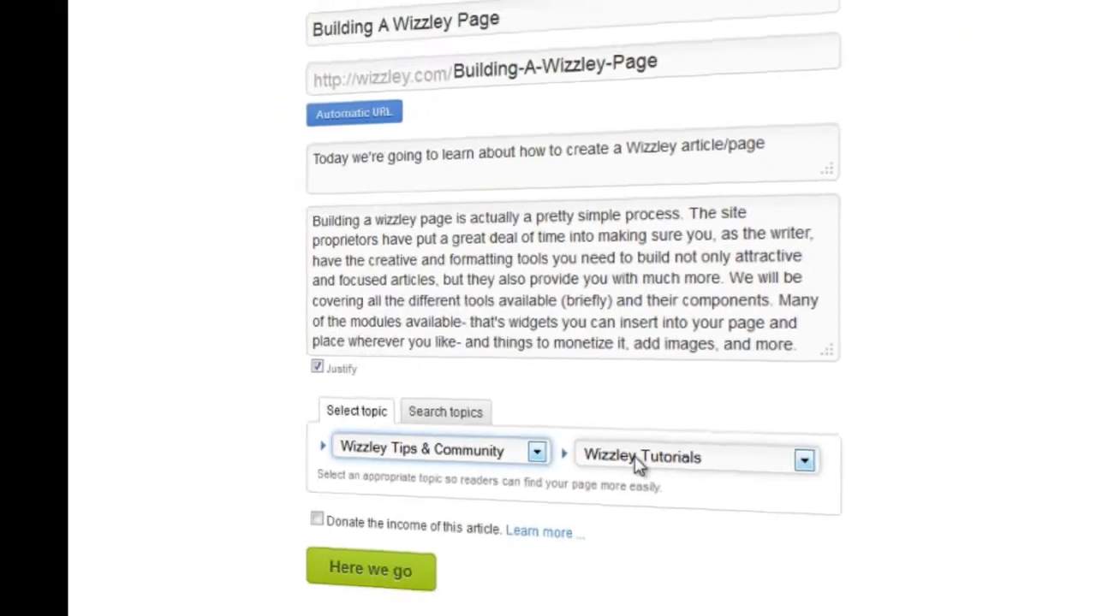
pyautogui.click(667, 480)
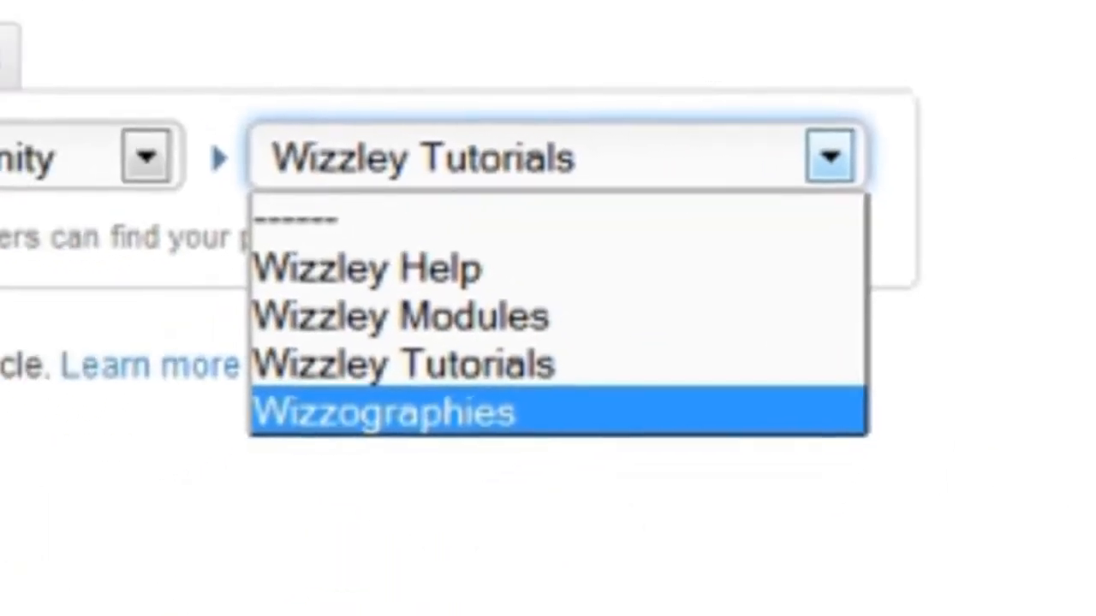
pyautogui.click(106, 254)
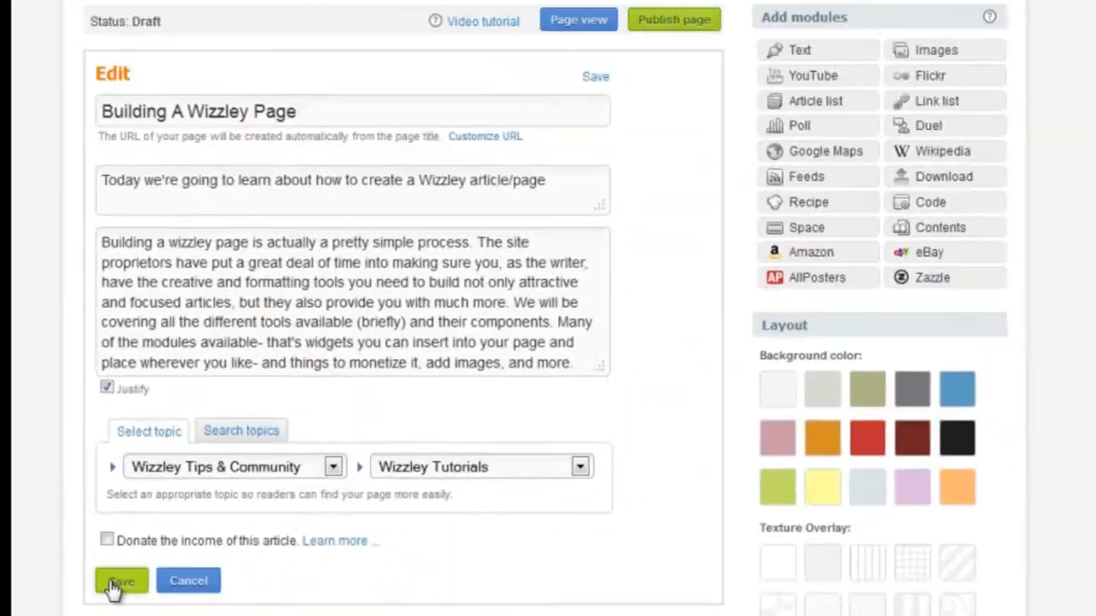
pyautogui.click(119, 582)
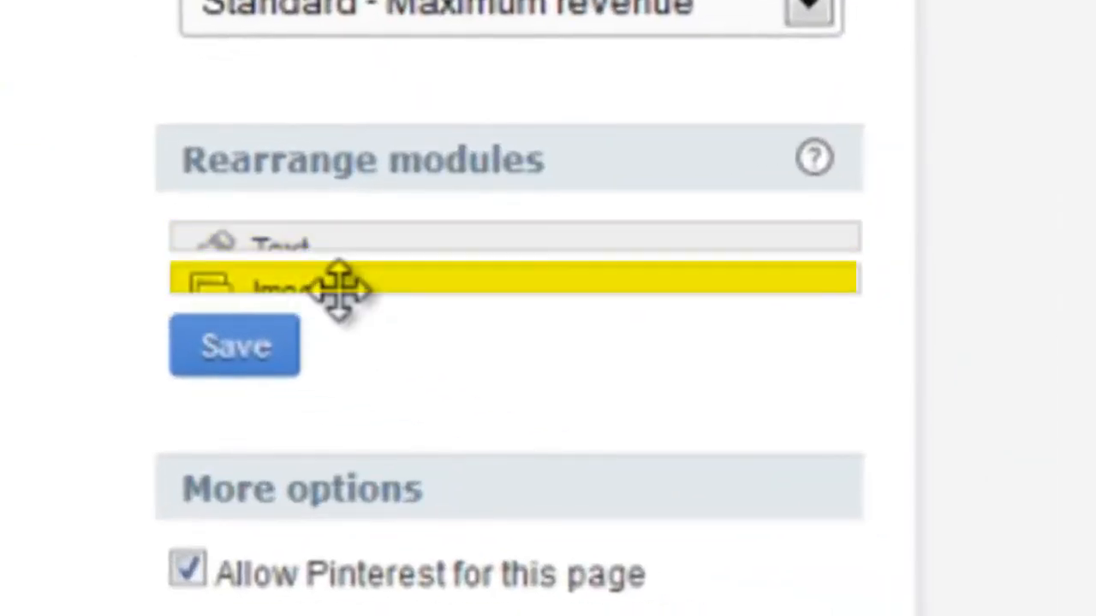
# Step: Move the Images module above the Text module and save the new module order
pyautogui.moveTo(340, 289); pyautogui.dragTo(334, 219)
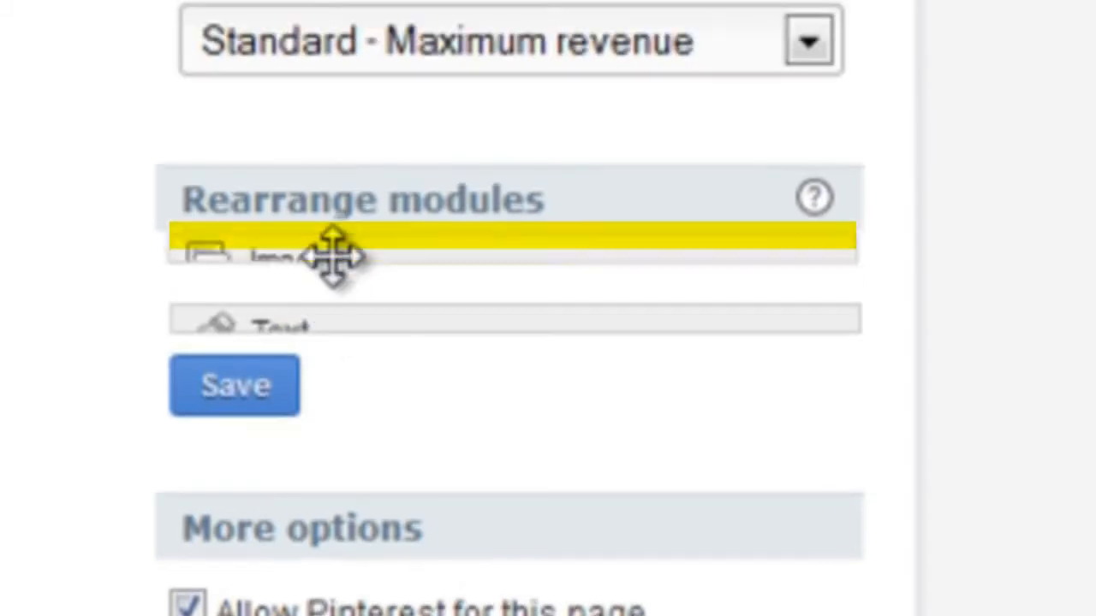
pyautogui.click(224, 391)
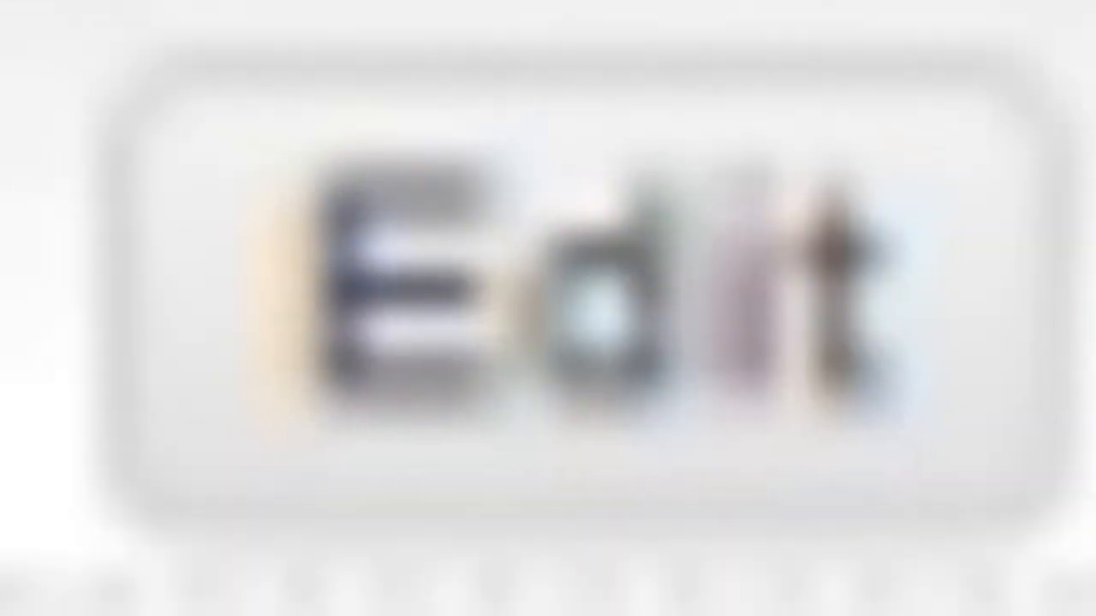
# Step: Edit the Text module, give it the title 'How This All Works!', and save it
pyautogui.click(630, 524)
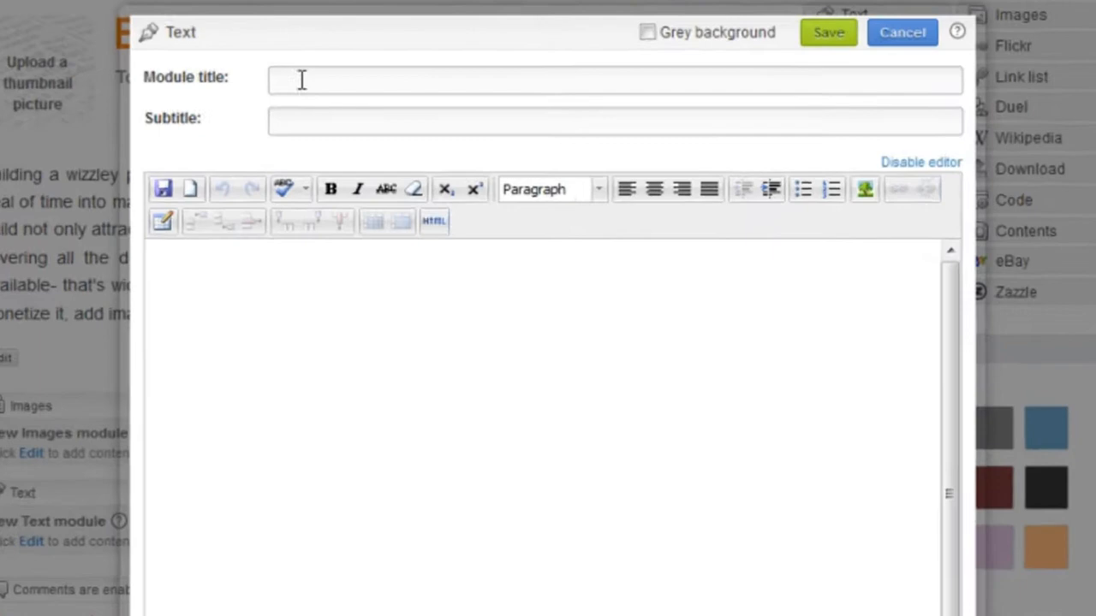
pyautogui.click(360, 76)
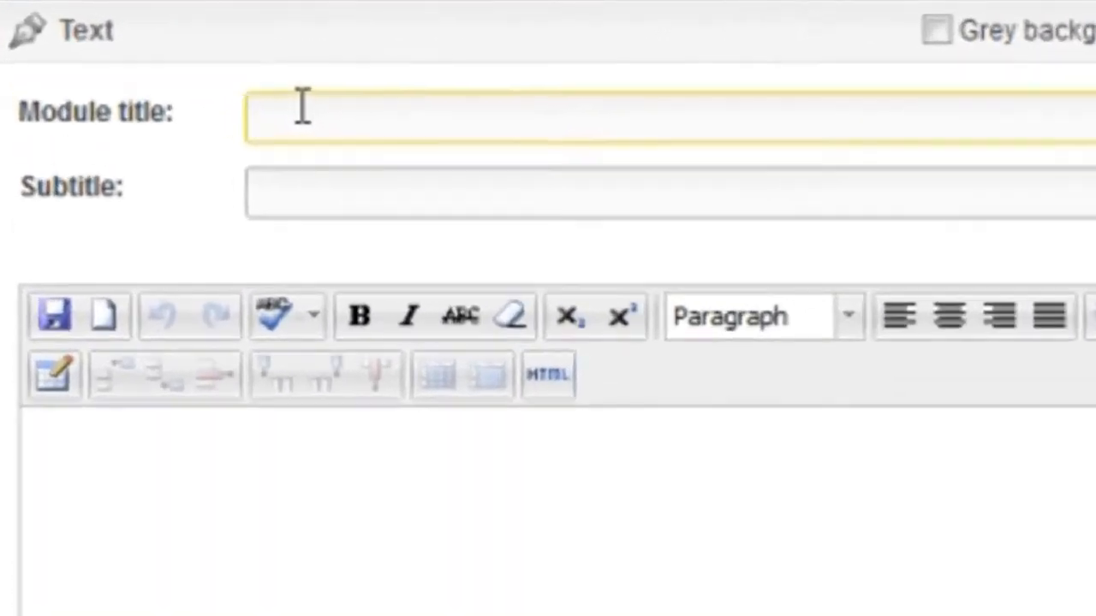
pyautogui.write('How This All Works!')
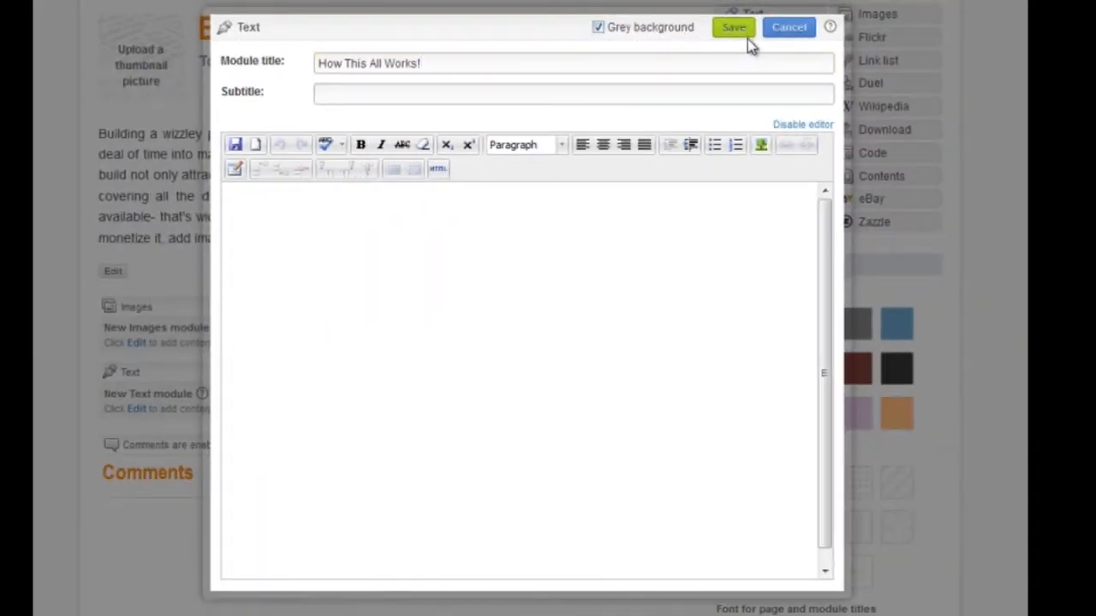
pyautogui.click(734, 31)
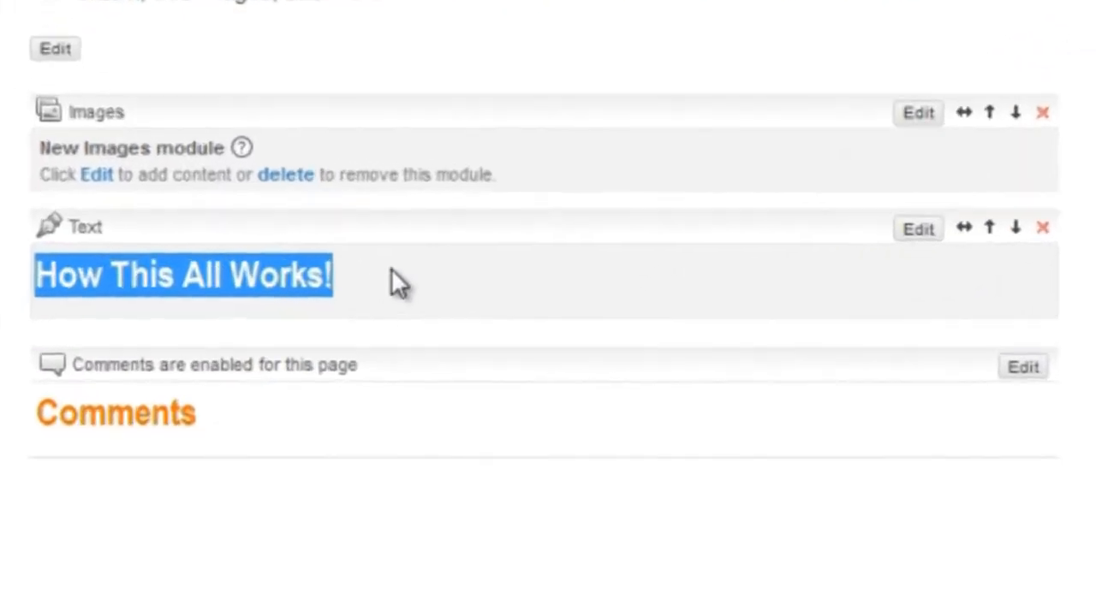
# Step: Set the page background color to light green and apply a patterned texture overlay
pyautogui.click(175, 399)
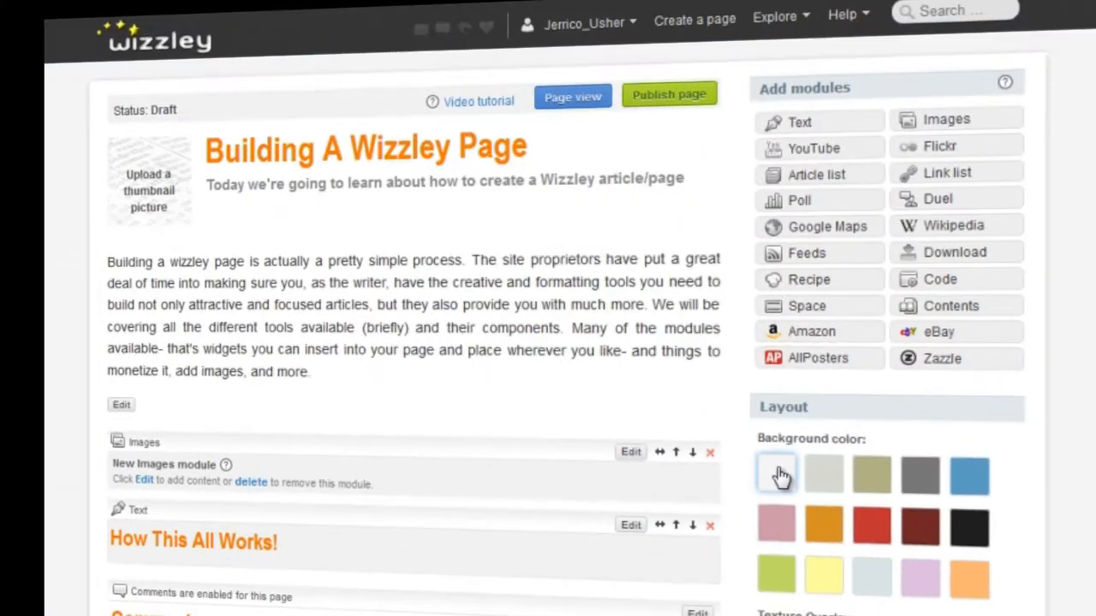
pyautogui.click(786, 565)
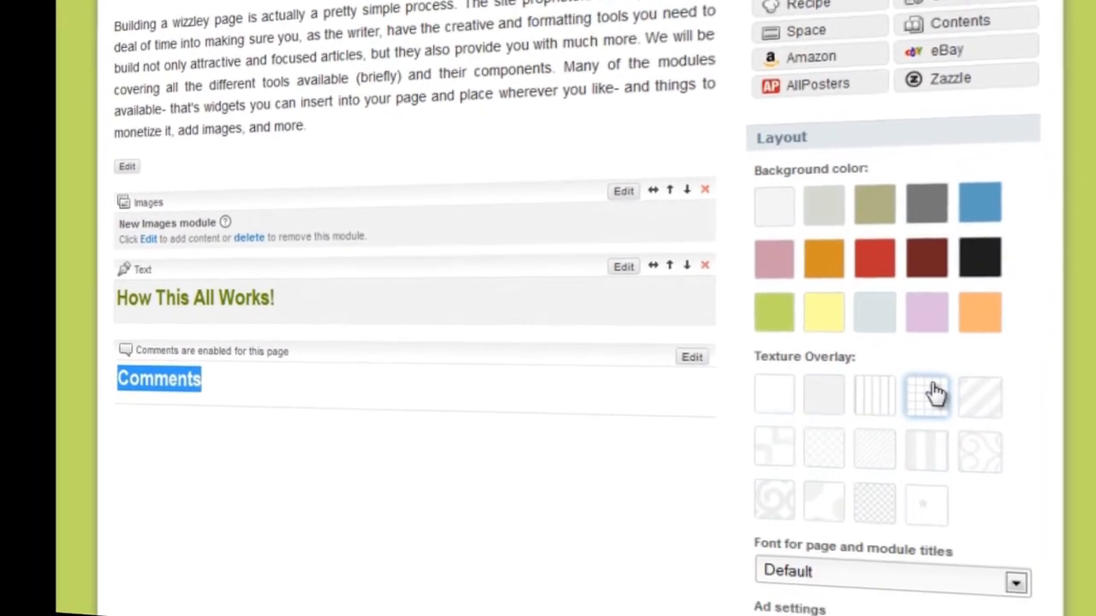
pyautogui.click(981, 399)
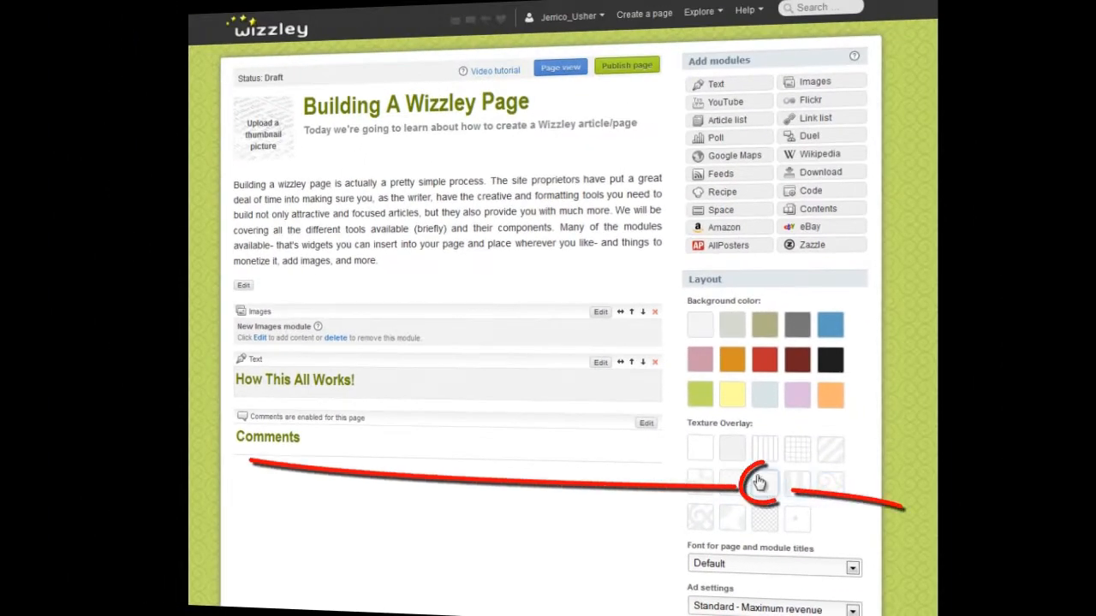
pyautogui.click(763, 483)
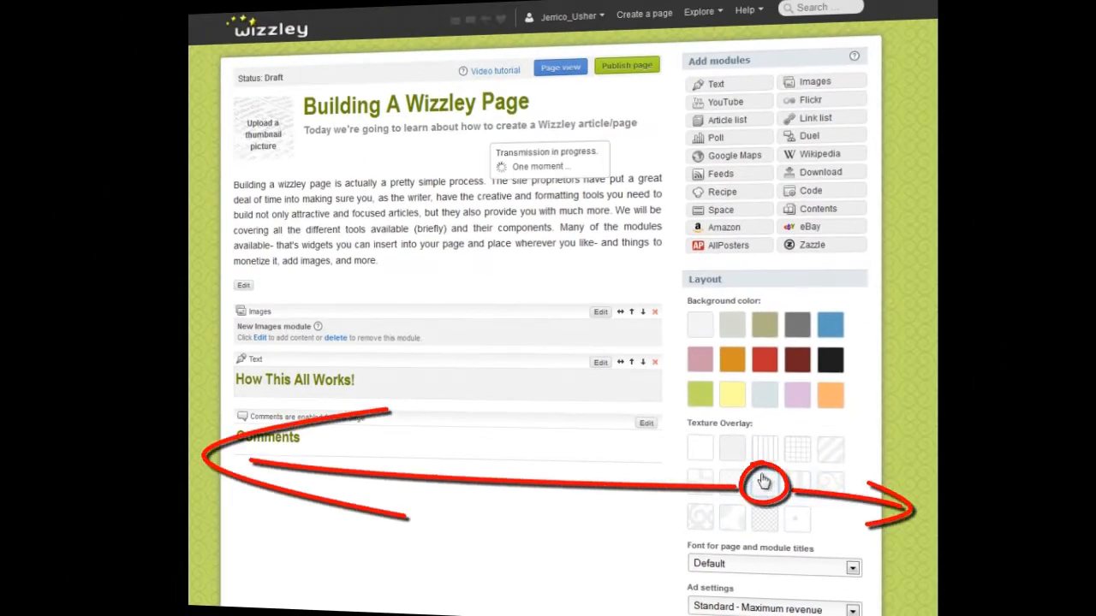
pyautogui.click(799, 523)
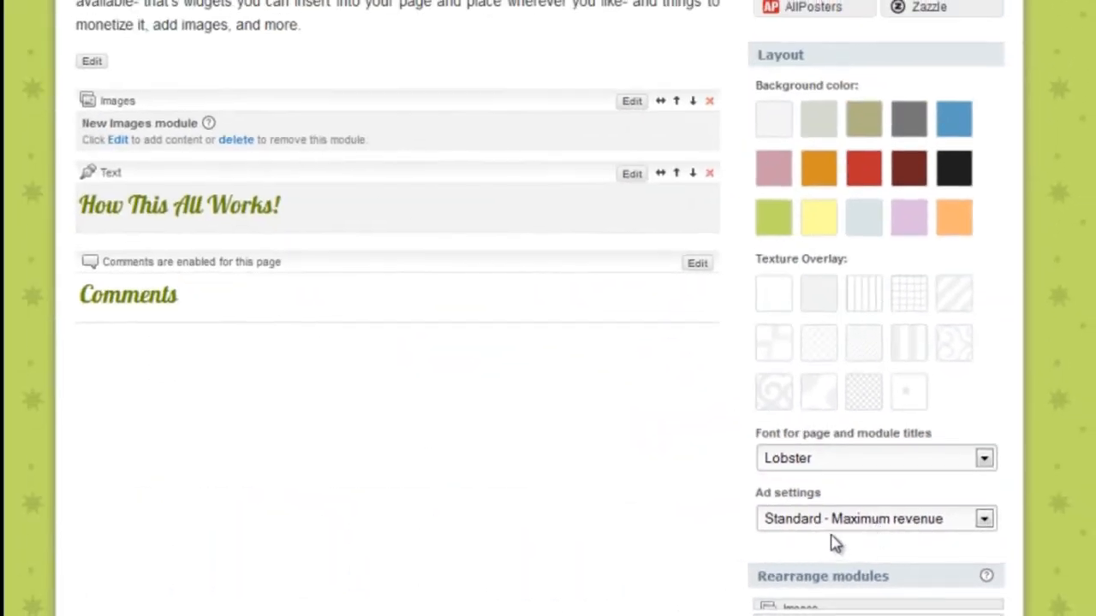
# Step: Open the thumbnail picture upload for the page
pyautogui.scroll(4, 548, 308)
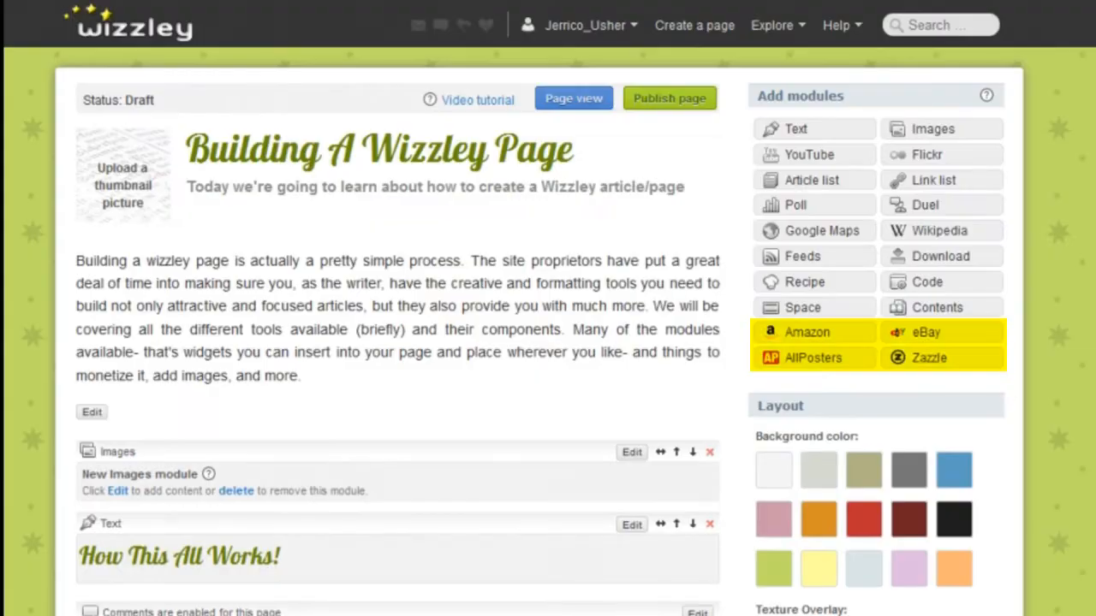
pyautogui.scroll(-5, 722, 403)
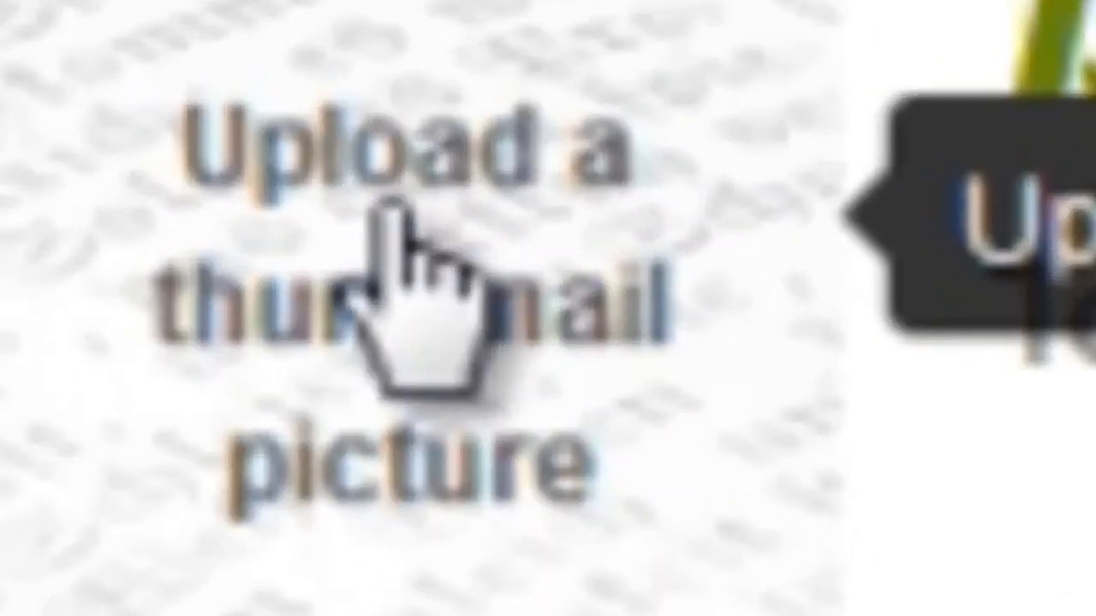
pyautogui.click(225, 314)
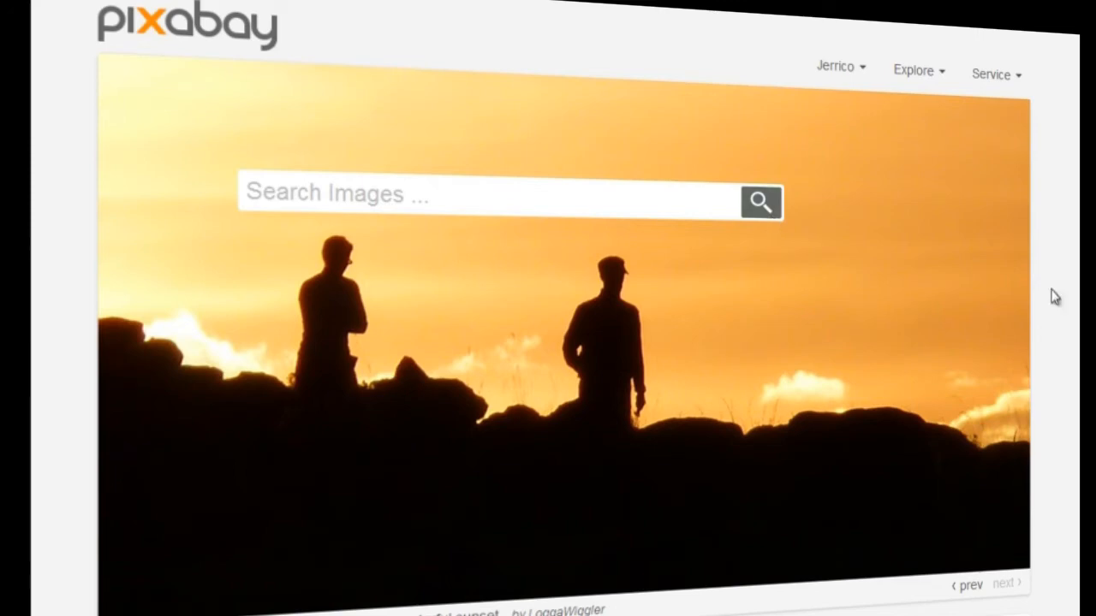
# Step: Switch to Pixabay, search for 'wizard' images and browse the results
pyautogui.click(311, 193)
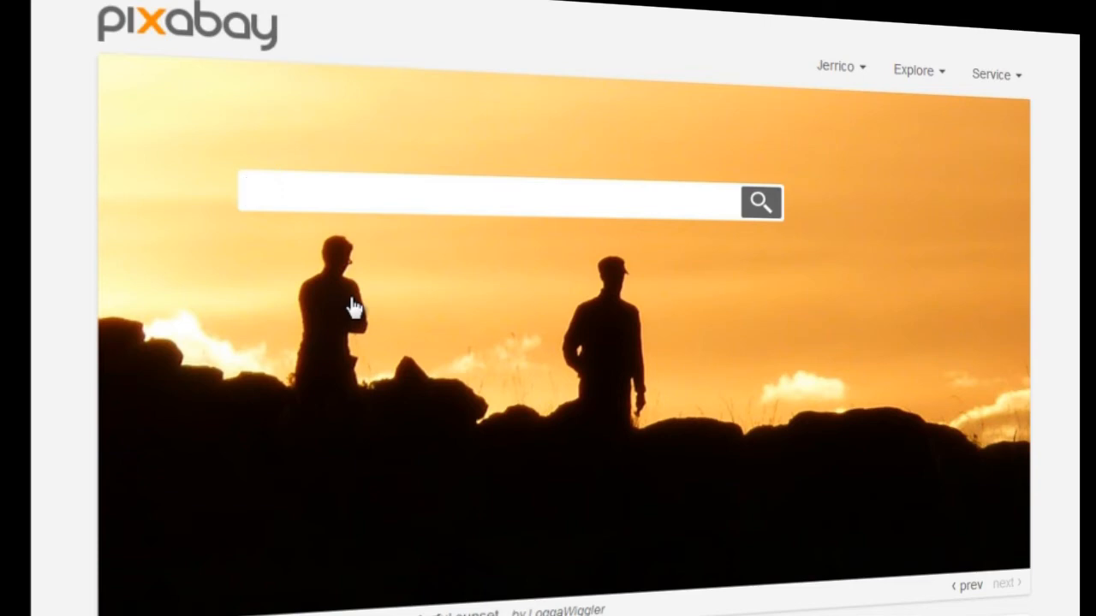
pyautogui.write('wizard')
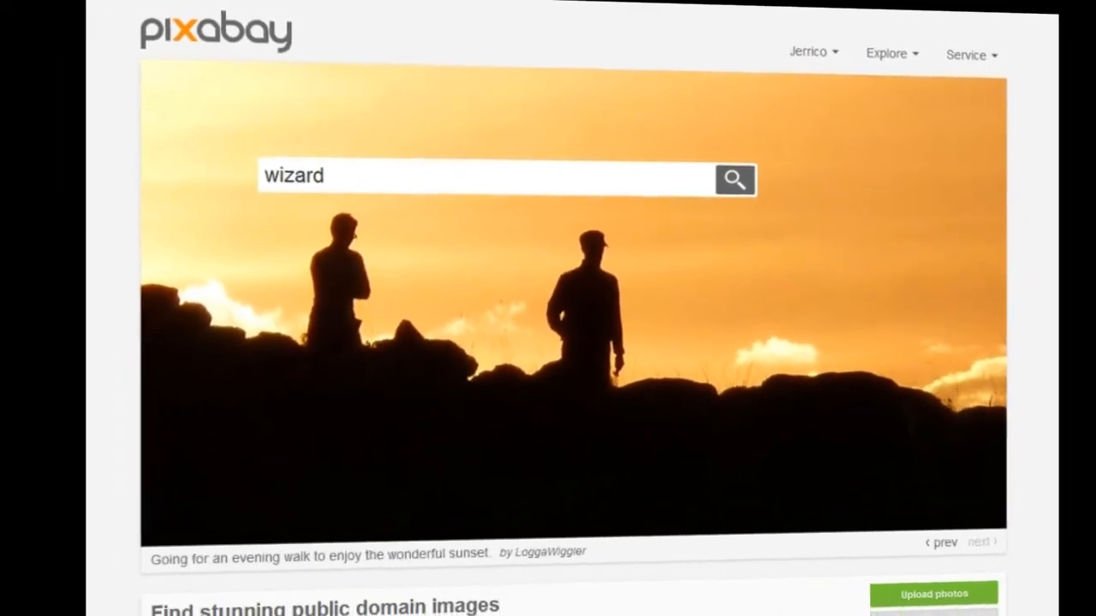
pyautogui.press('Return')
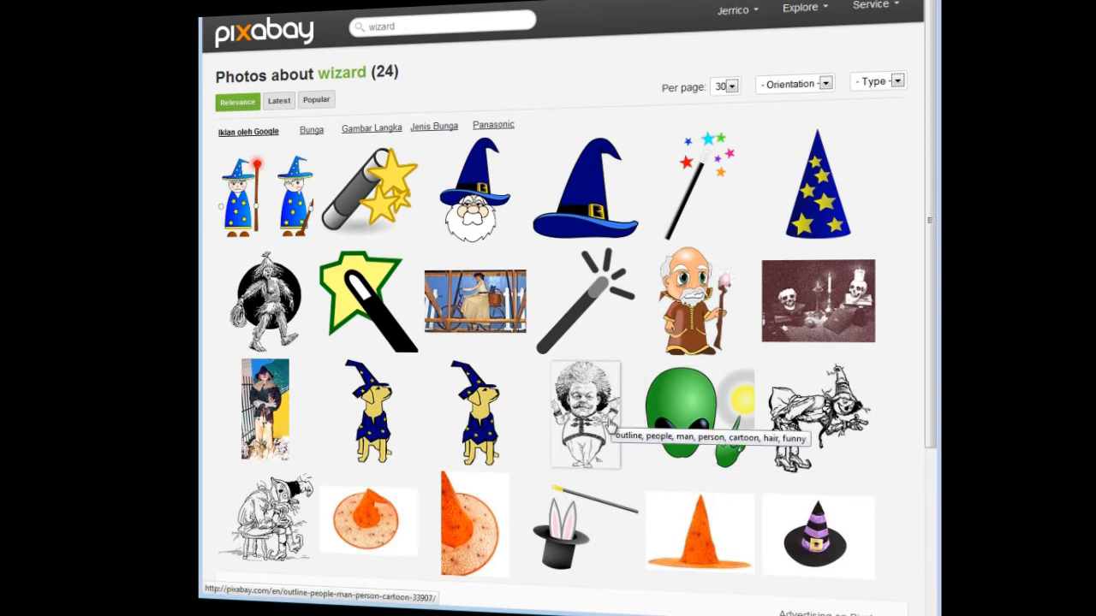
pyautogui.scroll(-3, 412, 425)
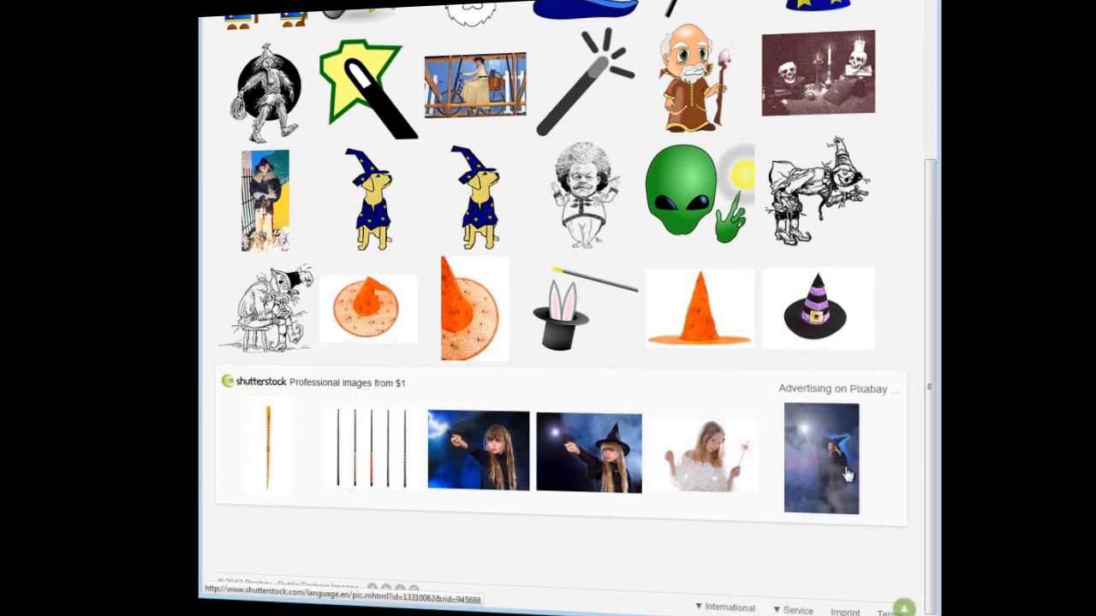
# Step: Save the 'Old Man King Wizard Wise Healer' image as 'Wizzard' in Wizzley Images, and reopen the page's thumbnail upload
pyautogui.scroll(3, 710, 220)
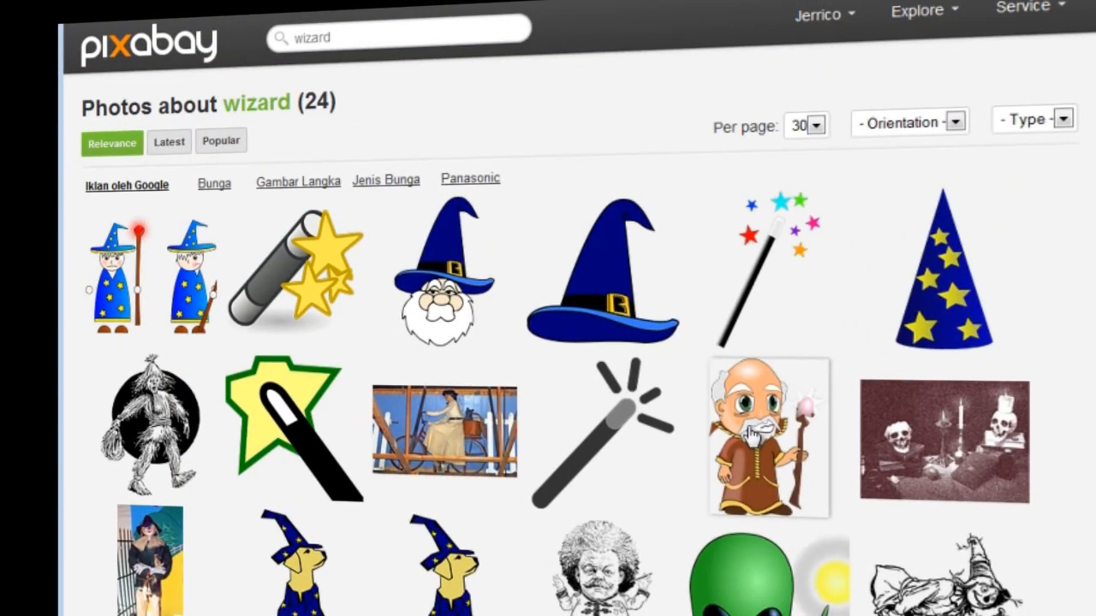
pyautogui.click(557, 295)
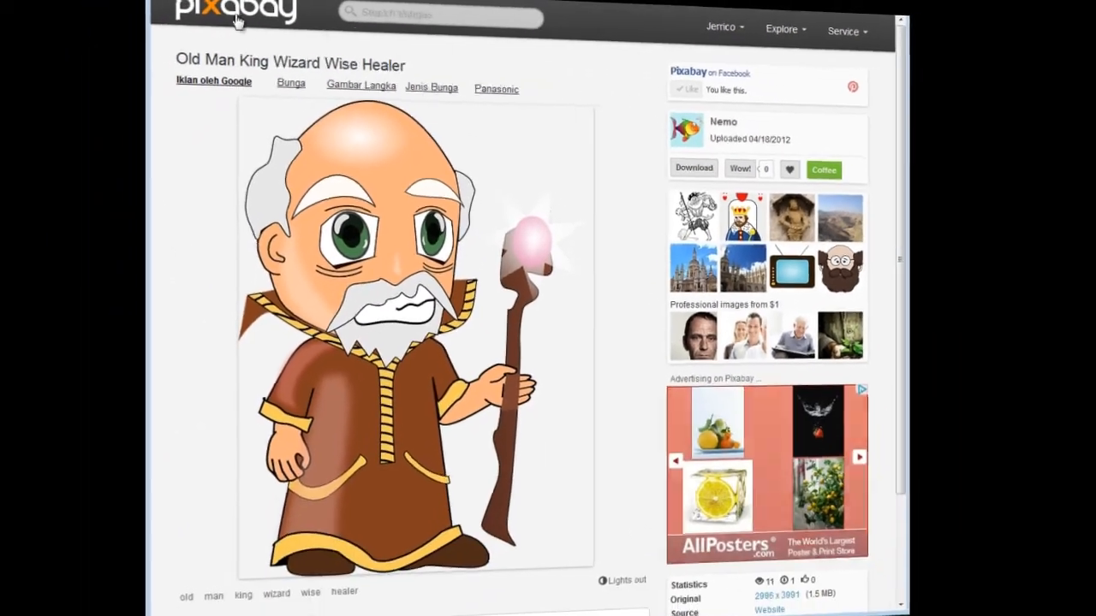
pyautogui.rightClick(372, 245)
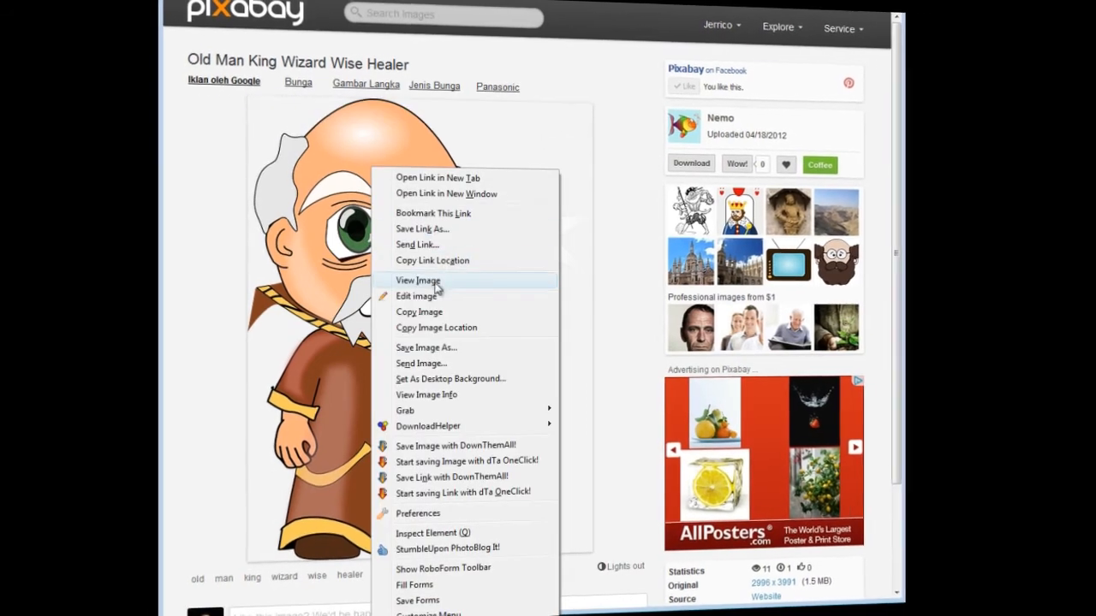
pyautogui.click(439, 347)
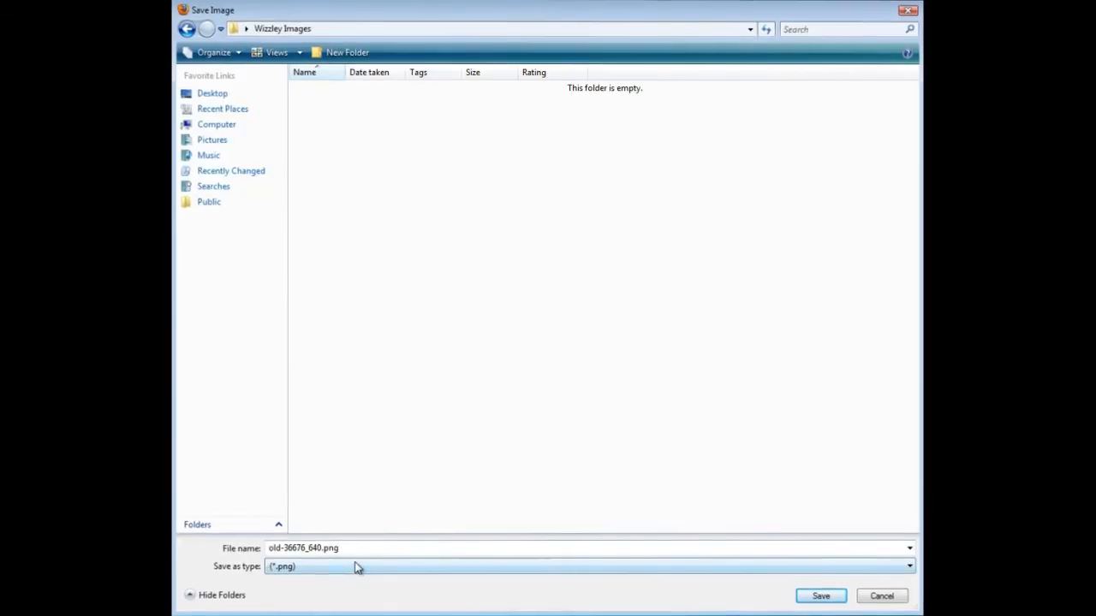
pyautogui.doubleClick(320, 547)
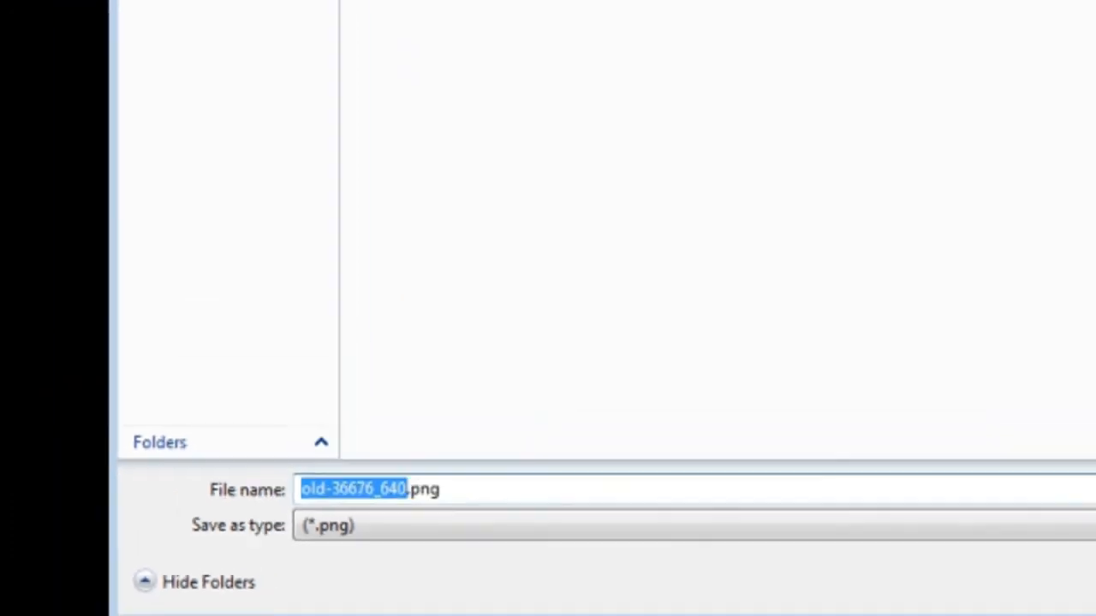
pyautogui.write('Wizzard')
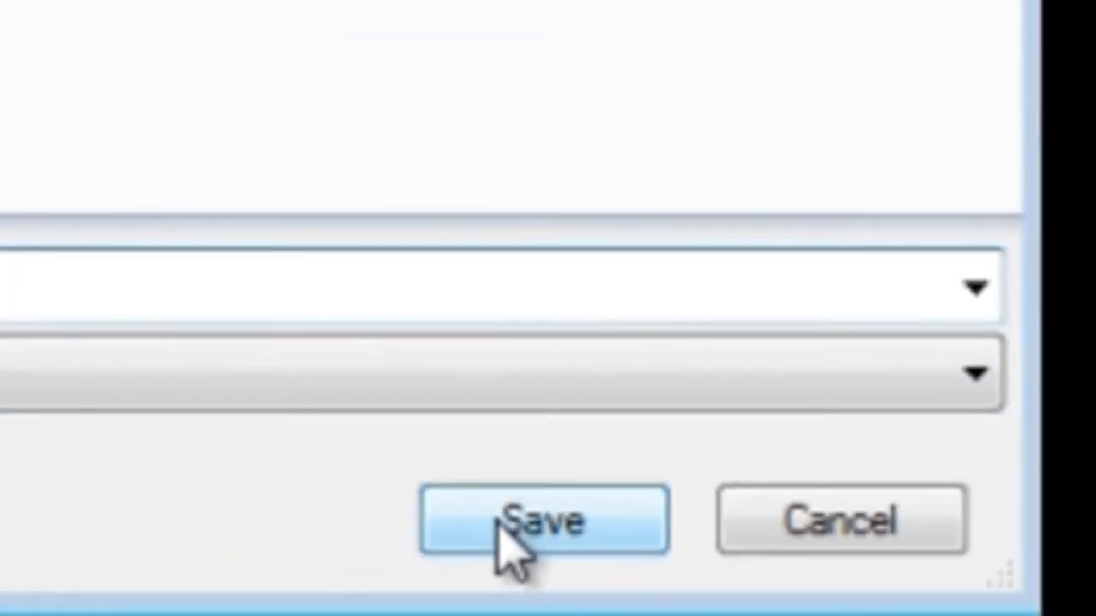
pyautogui.click(816, 598)
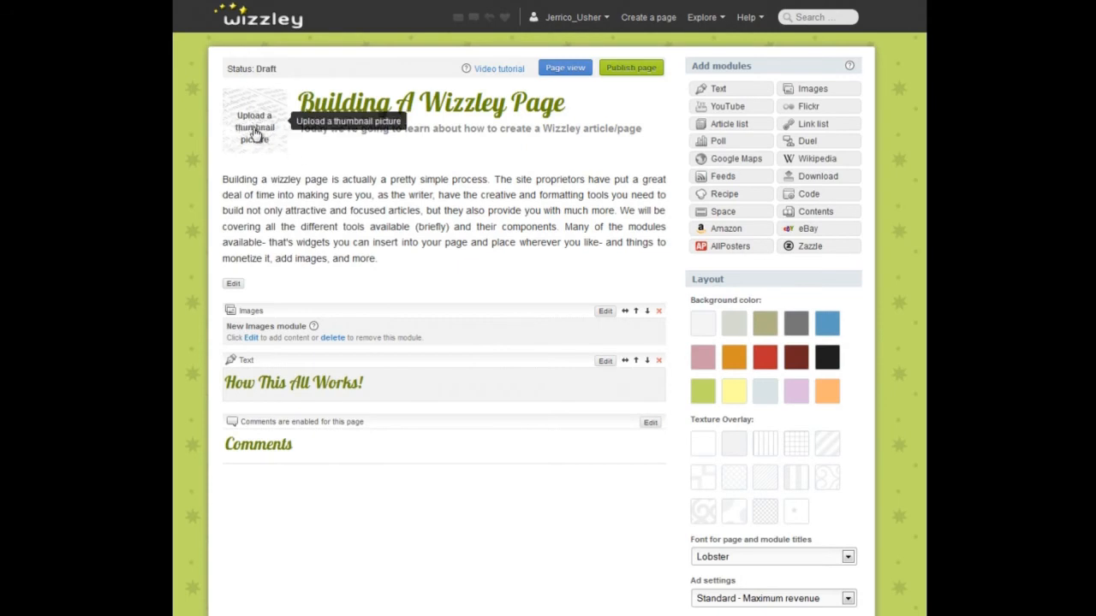
pyautogui.click(254, 130)
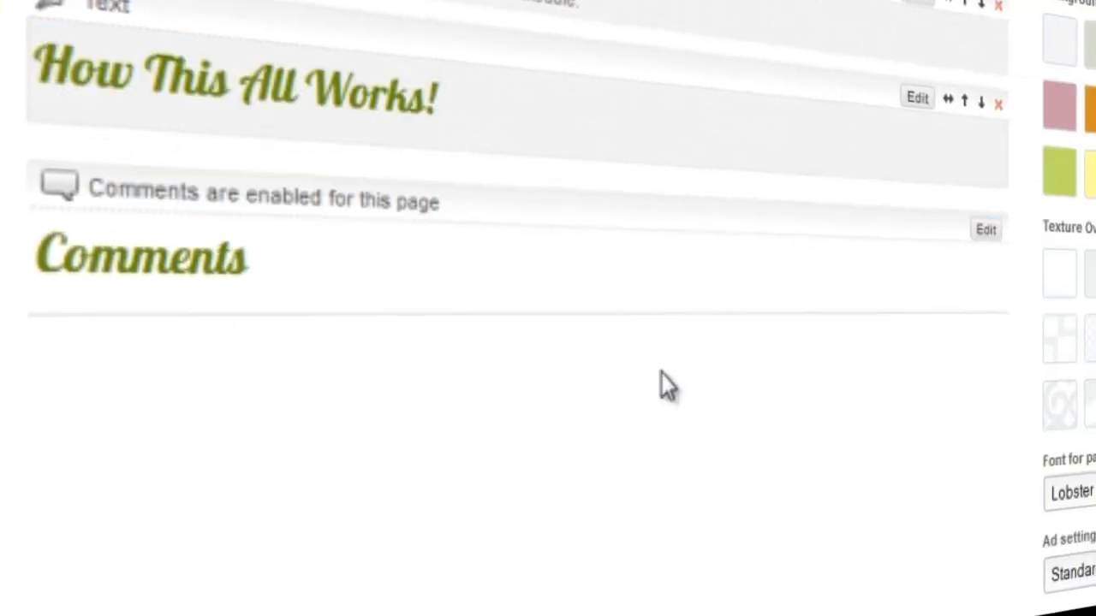
# Step: Open the Comments module's settings and select its title text for editing
pyautogui.click(986, 231)
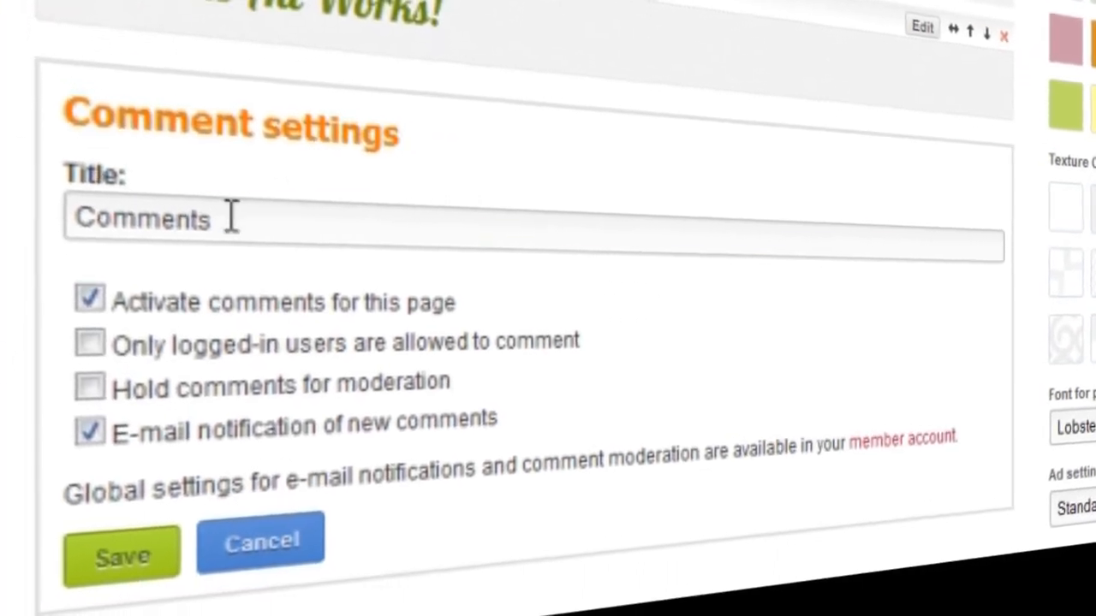
pyautogui.moveTo(230, 217); pyautogui.dragTo(77, 140)
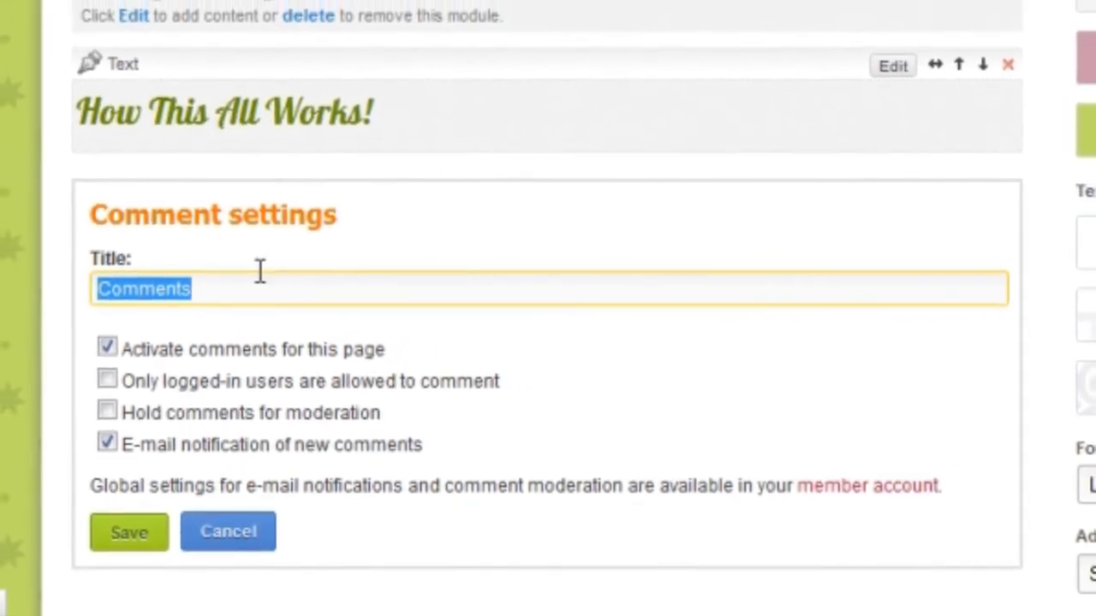
pyautogui.click(119, 458)
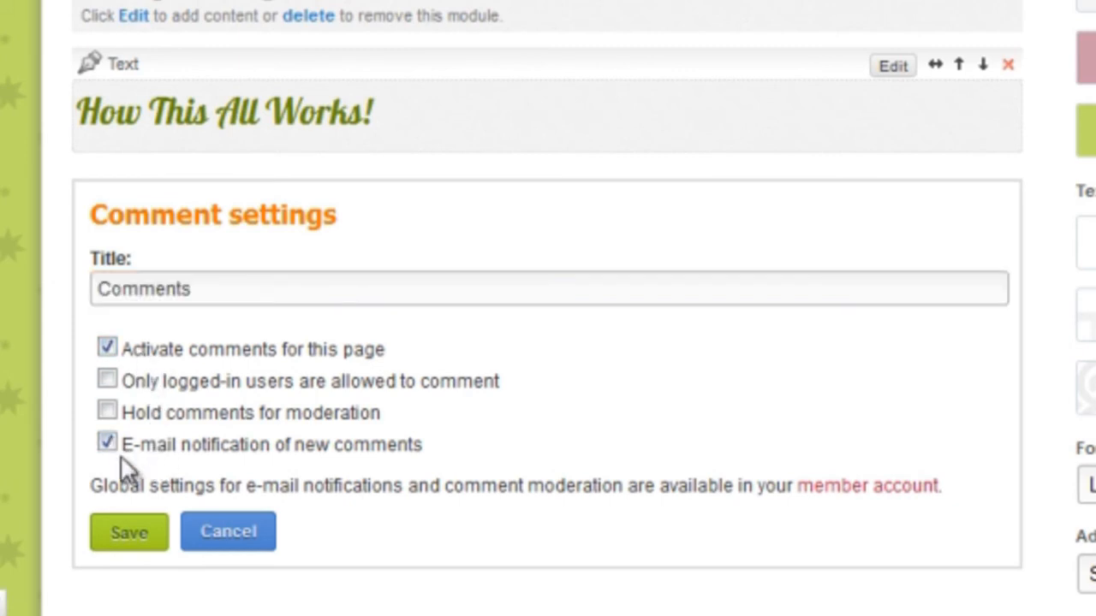